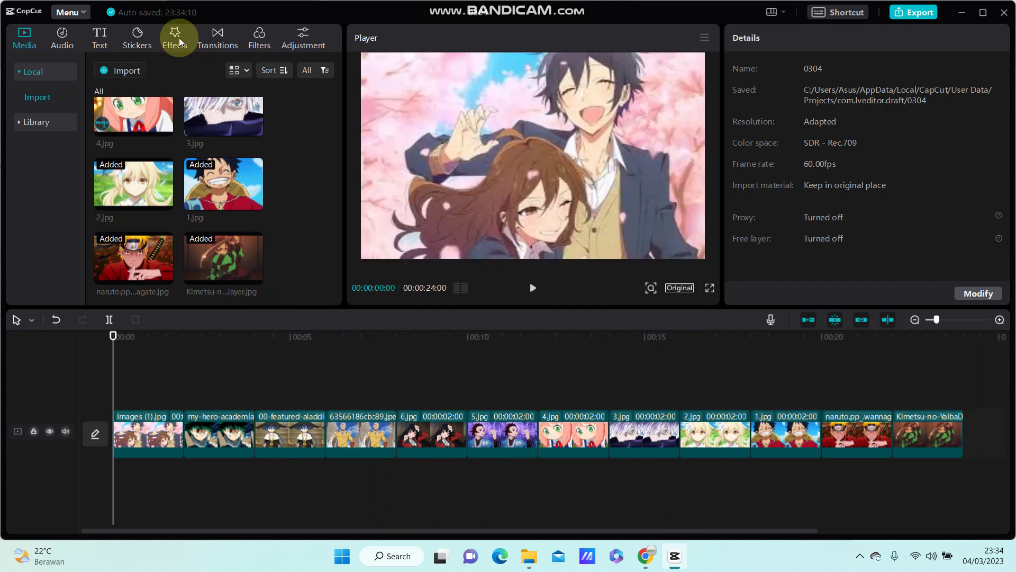
Step: Preview the Chromo-zoom effect and add it to the start of the timeline
{"action": "left_click", "coordinate": [179, 38]}
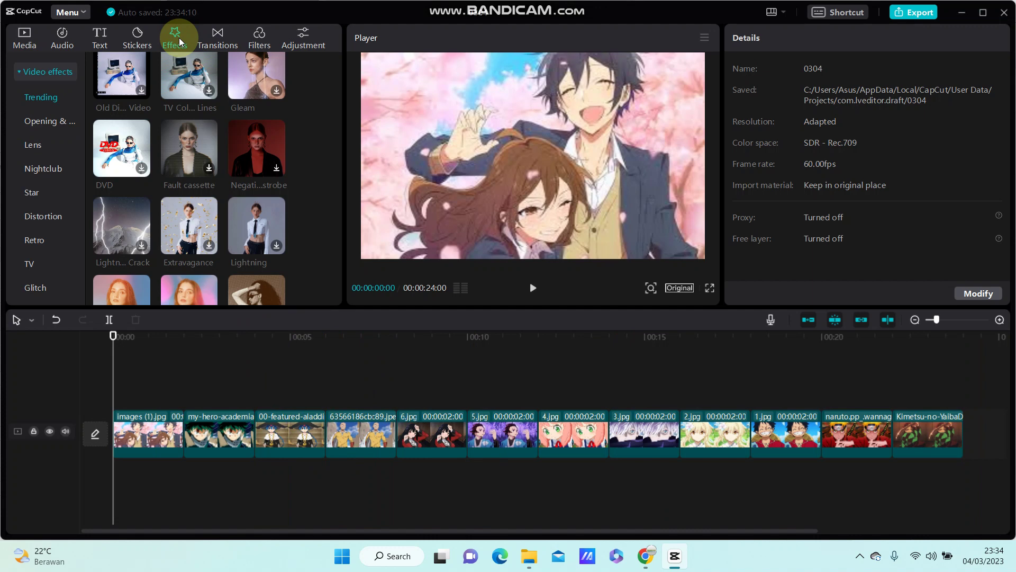
{"action": "scroll", "coordinate": [265, 155], "scroll_direction": "down", "scroll_amount": 3}
{"action": "scroll", "coordinate": [266, 155], "scroll_direction": "down", "scroll_amount": 3}
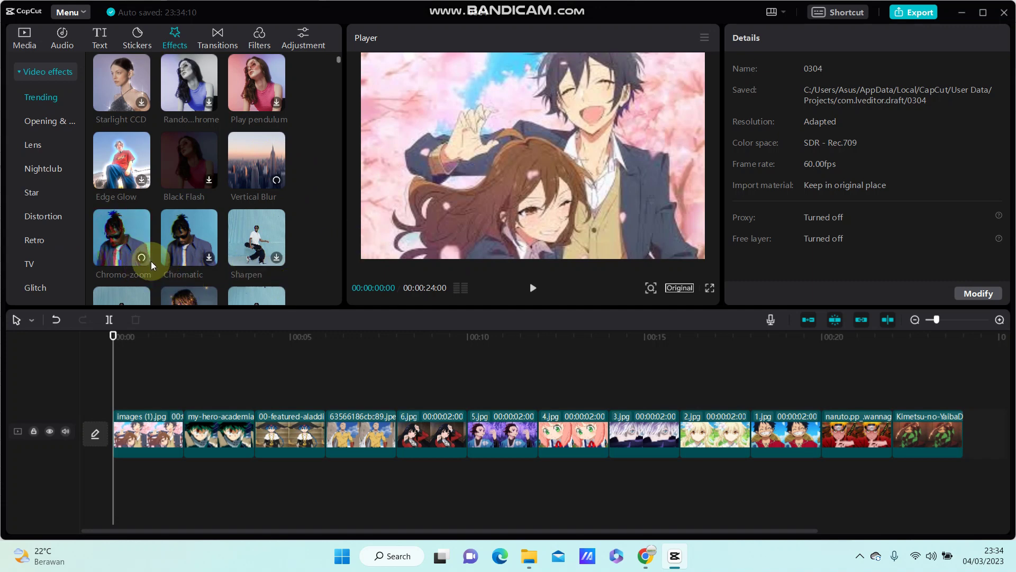
{"action": "mouse_move", "coordinate": [122, 238]}
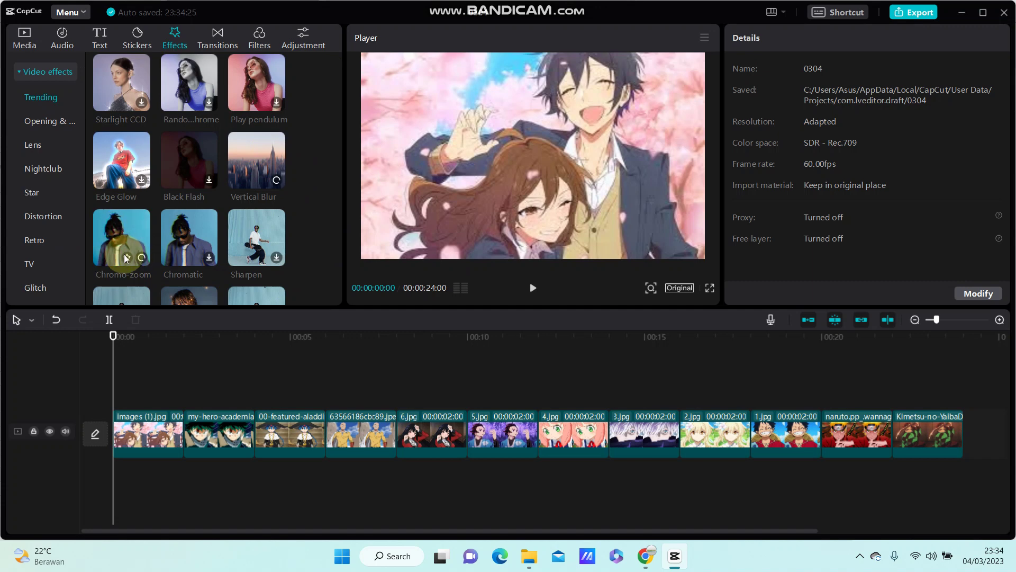
{"action": "left_click", "coordinate": [120, 243]}
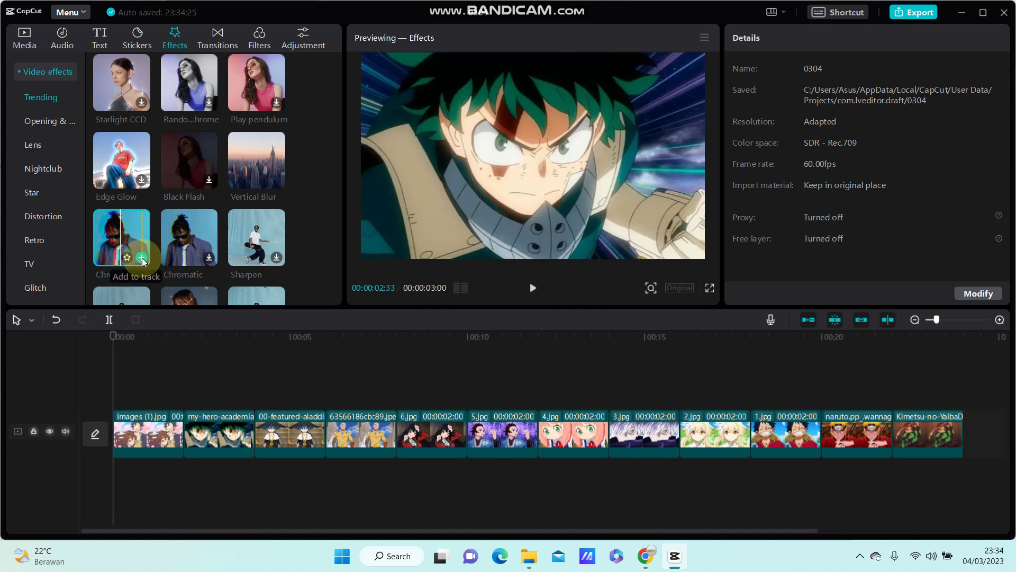
{"action": "left_click", "coordinate": [142, 259]}
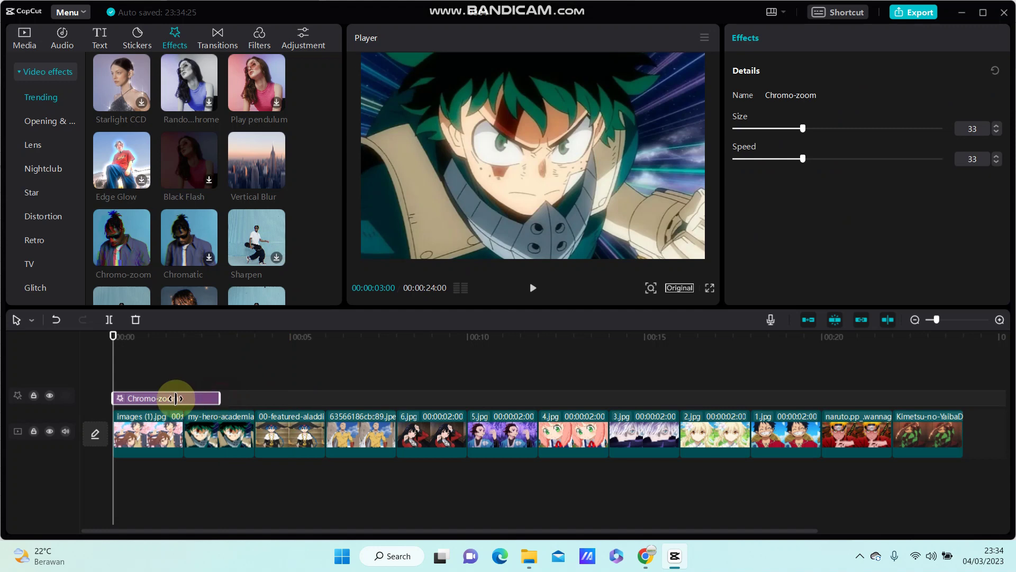
Step: Shorten the Chromo-zoom clip to a brief burst over the first clip boundary
{"action": "left_click", "coordinate": [148, 400]}
{"action": "right_click", "coordinate": [148, 399]}
{"action": "left_click", "coordinate": [148, 399]}
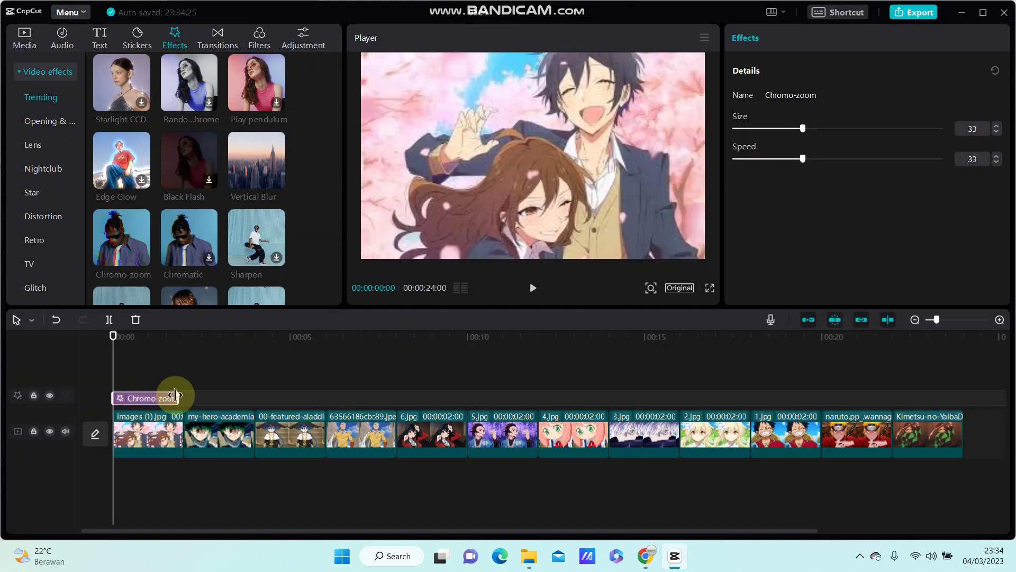
{"action": "mouse_move", "coordinate": [178, 399]}
{"action": "left_mouse_down"}
{"action": "mouse_move", "coordinate": [151, 398]}
{"action": "mouse_move", "coordinate": [168, 403]}
{"action": "left_mouse_up"}
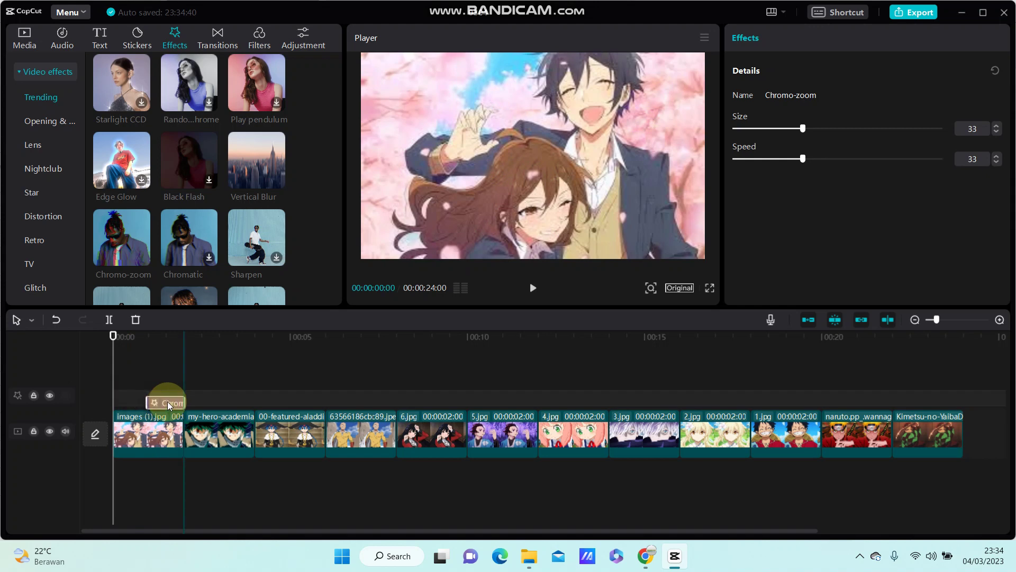
{"action": "left_click_drag", "start_coordinate": [168, 402], "coordinate": [193, 401]}
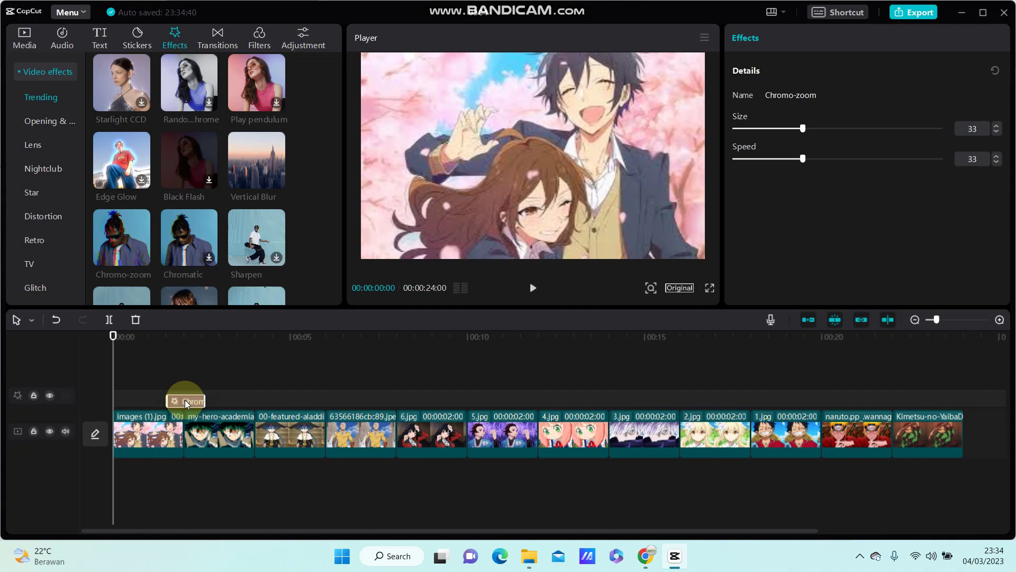
{"action": "left_click_drag", "start_coordinate": [186, 399], "coordinate": [182, 402]}
Step: Paste a Chromo-zoom copy over the boundary after the my-hero-academia clip
{"action": "left_click", "coordinate": [201, 419]}
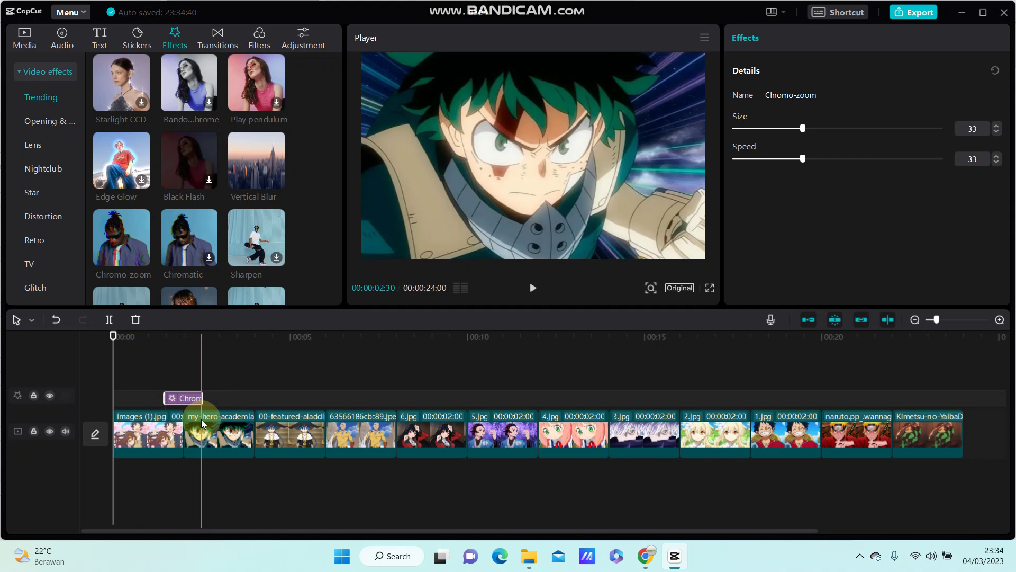
{"action": "key", "text": "ctrl+v"}
{"action": "left_click_drag", "start_coordinate": [220, 398], "coordinate": [262, 399]}
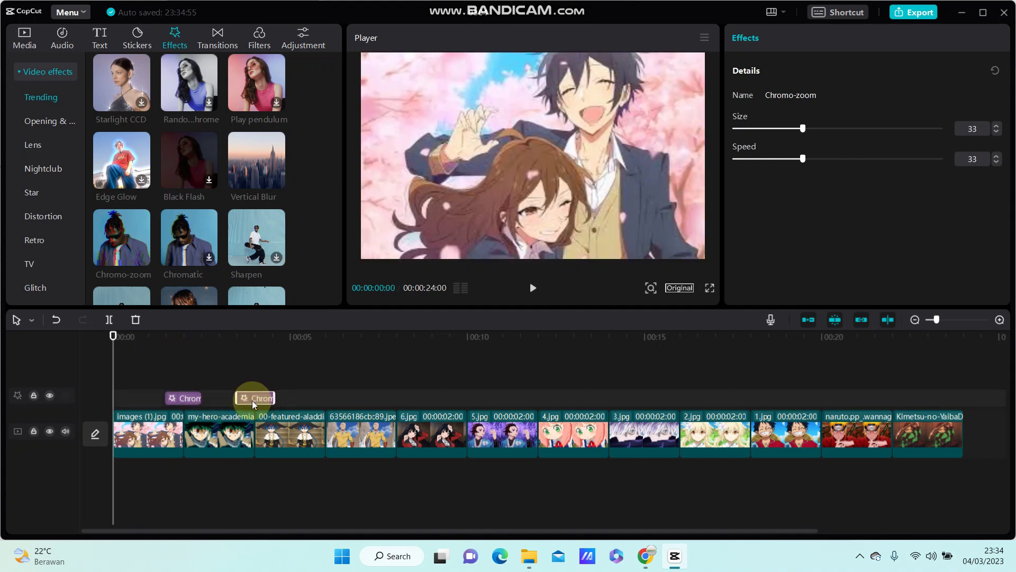
{"action": "left_click", "coordinate": [252, 400]}
Step: Paste a third Chromo-zoom copy at the aladdin clip boundary
{"action": "left_click", "coordinate": [312, 397]}
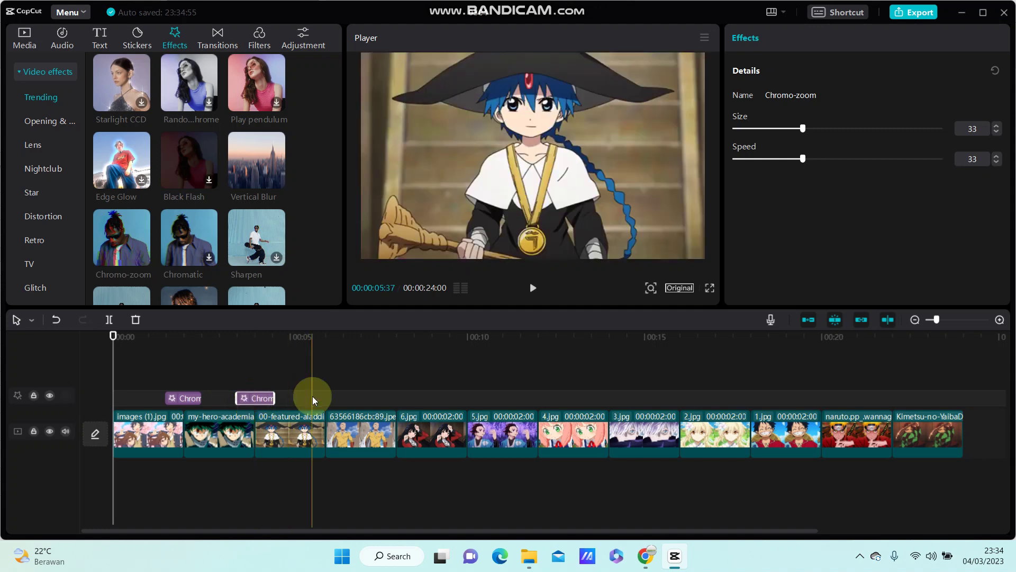
{"action": "key", "text": "ctrl+v"}
{"action": "left_click_drag", "start_coordinate": [313, 396], "coordinate": [324, 395]}
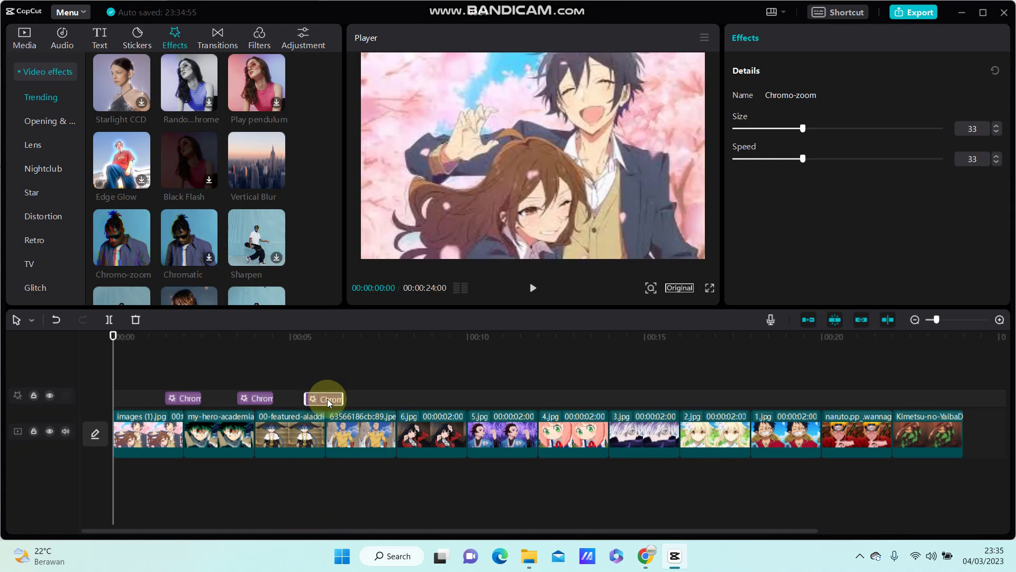
{"action": "left_click_drag", "start_coordinate": [327, 399], "coordinate": [332, 399]}
{"action": "left_click", "coordinate": [332, 413]}
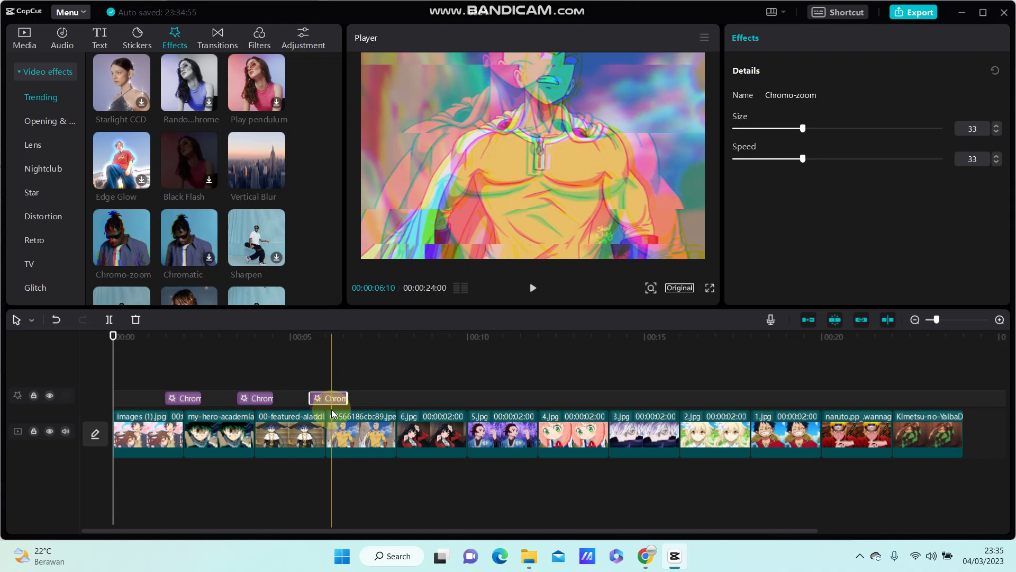
Step: Add fourth and fifth Chromo-zoom copies, the fifth at the 5.jpg boundary
{"action": "key", "text": "ctrl+v"}
{"action": "mouse_move", "coordinate": [351, 398]}
{"action": "left_mouse_down"}
{"action": "mouse_move", "coordinate": [385, 382]}
{"action": "mouse_move", "coordinate": [397, 402]}
{"action": "left_mouse_up"}
{"action": "right_click", "coordinate": [397, 402]}
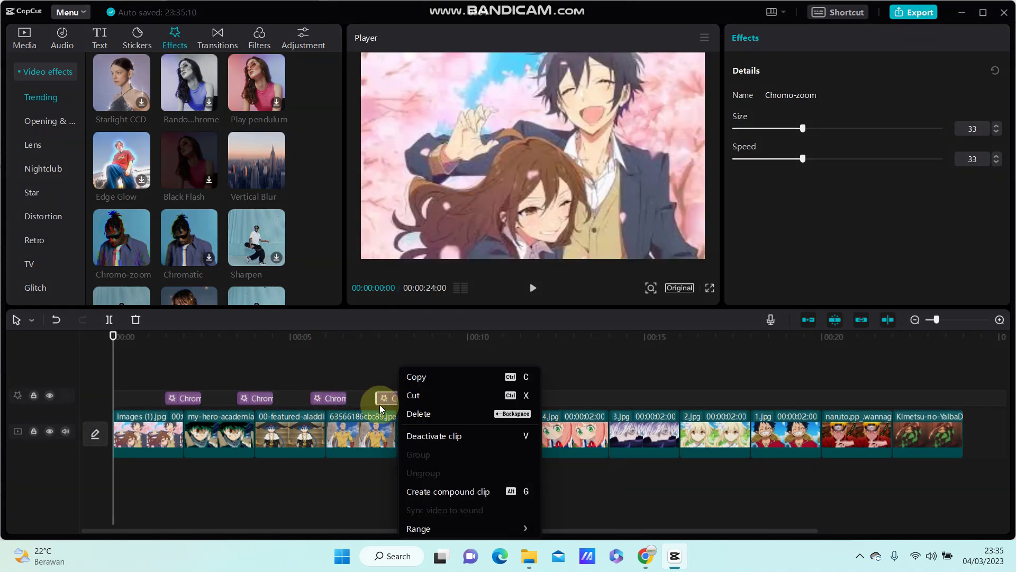
{"action": "left_click", "coordinate": [387, 400]}
{"action": "key", "text": "ctrl+c"}
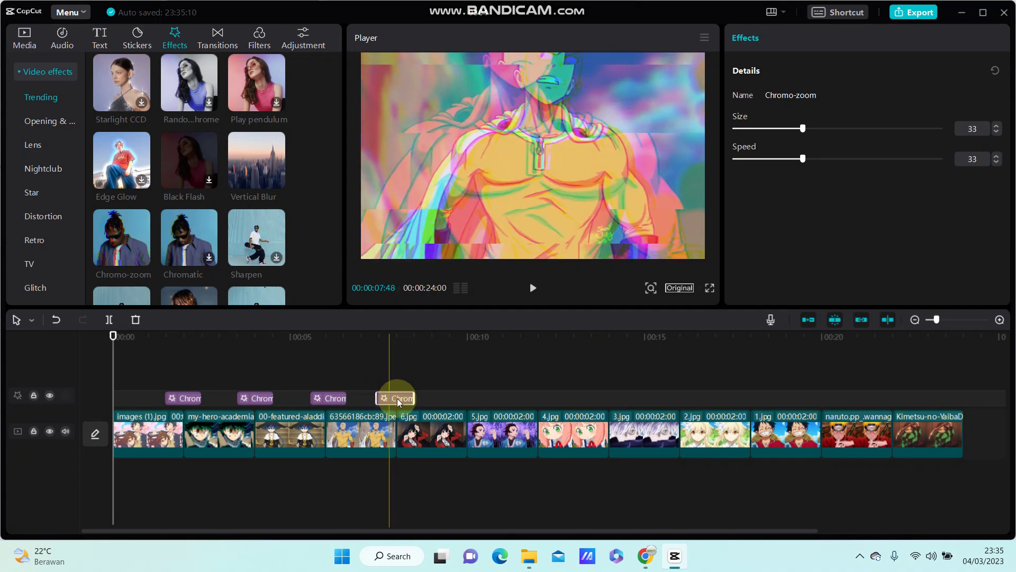
{"action": "key", "text": "ctrl+v"}
{"action": "left_click_drag", "start_coordinate": [401, 381], "coordinate": [468, 396]}
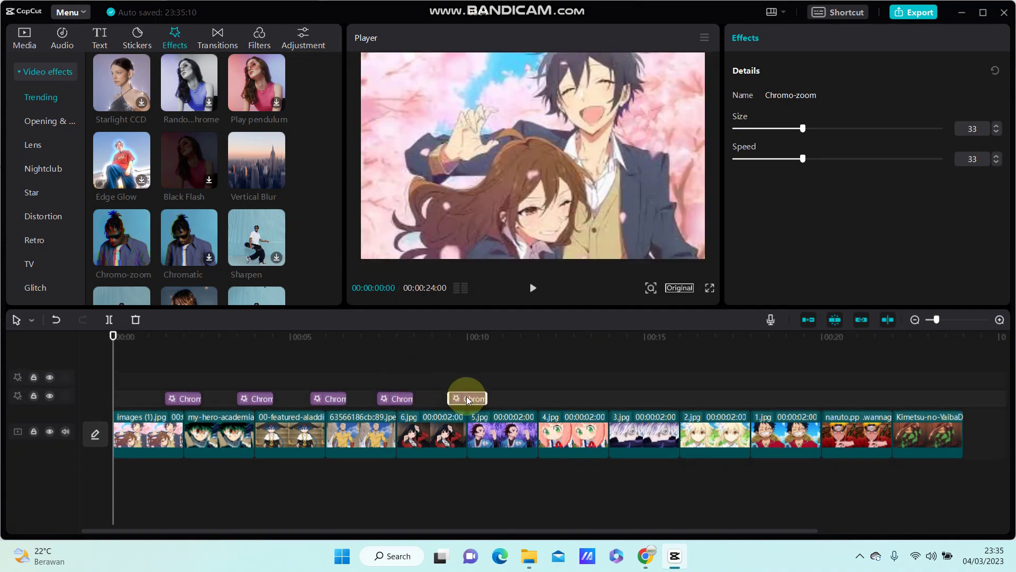
{"action": "left_click", "coordinate": [466, 396]}
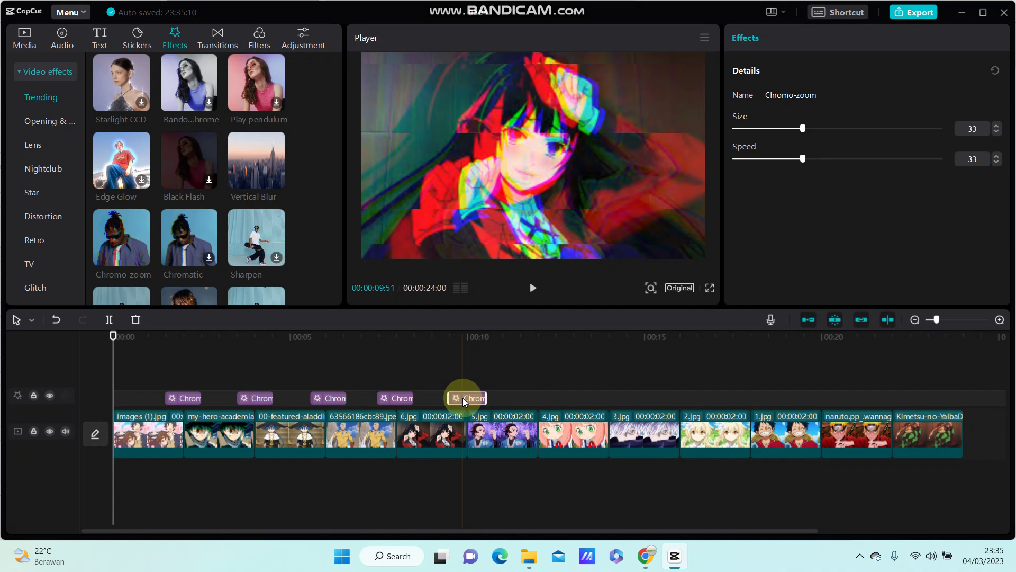
Step: Place sixth and seventh Chromo-zoom copies at the 4.jpg and 3.jpg boundaries
{"action": "key", "text": "ctrl+c"}
{"action": "key", "text": "ctrl+v"}
{"action": "left_click_drag", "start_coordinate": [487, 380], "coordinate": [542, 403]}
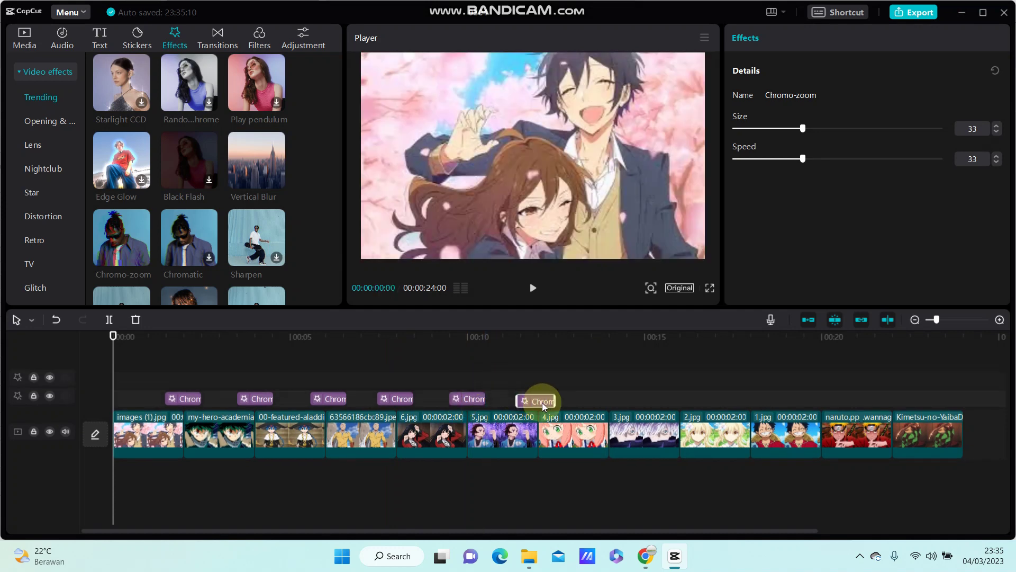
{"action": "left_click", "coordinate": [543, 402]}
{"action": "key", "text": "ctrl+c"}
{"action": "key", "text": "ctrl+v"}
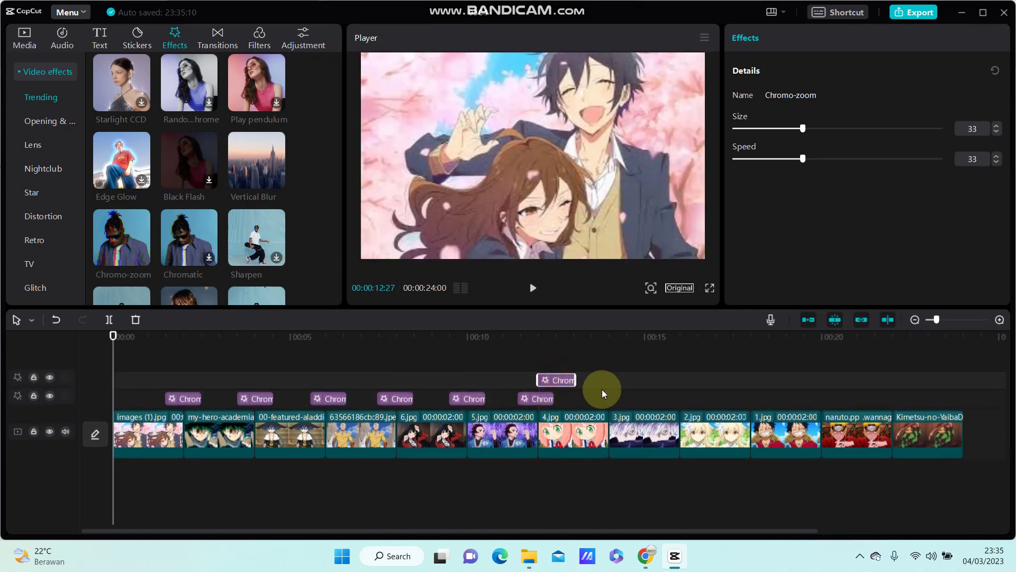
{"action": "left_click_drag", "start_coordinate": [549, 380], "coordinate": [676, 398]}
{"action": "left_click", "coordinate": [600, 396]}
Step: Add eighth and ninth Chromo-zoom copies at later clip boundaries
{"action": "key", "text": "ctrl+c"}
{"action": "key", "text": "ctrl+v"}
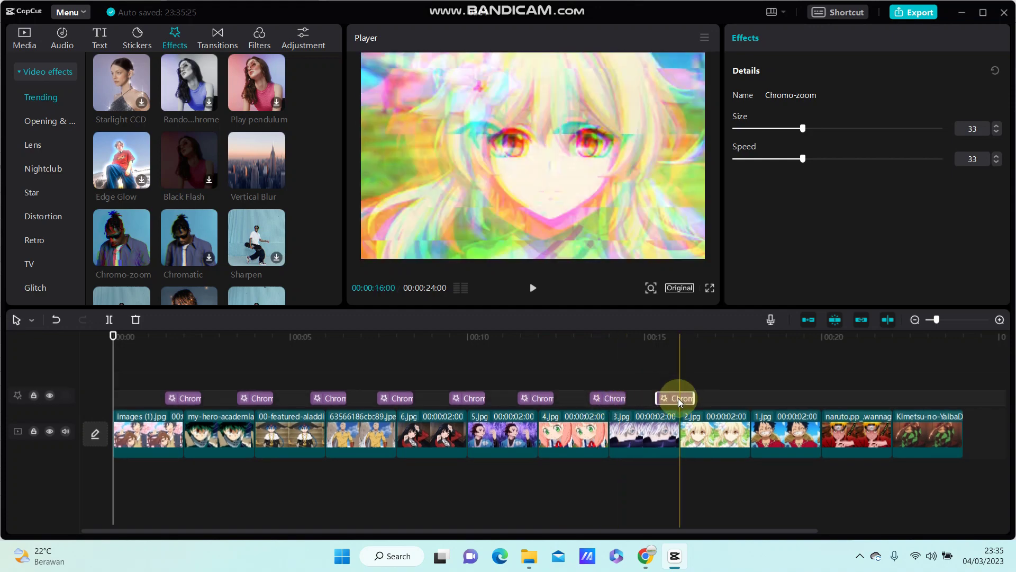
{"action": "left_click", "coordinate": [681, 399]}
{"action": "key", "text": "ctrl+c"}
{"action": "key", "text": "ctrl+v"}
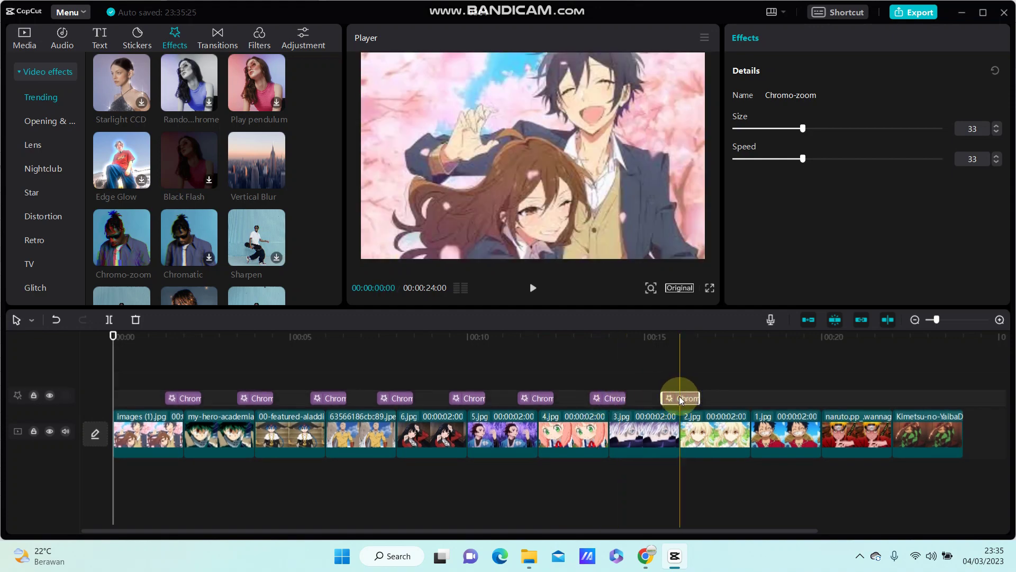
{"action": "mouse_move", "coordinate": [684, 382]}
{"action": "left_mouse_down"}
{"action": "mouse_move", "coordinate": [759, 387]}
{"action": "mouse_move", "coordinate": [755, 398]}
{"action": "left_mouse_up"}
Step: Place the last Chromo-zoom copies through the final clip join, then preview around 14 seconds
{"action": "key", "text": "ctrl+c"}
{"action": "key", "text": "ctrl+v"}
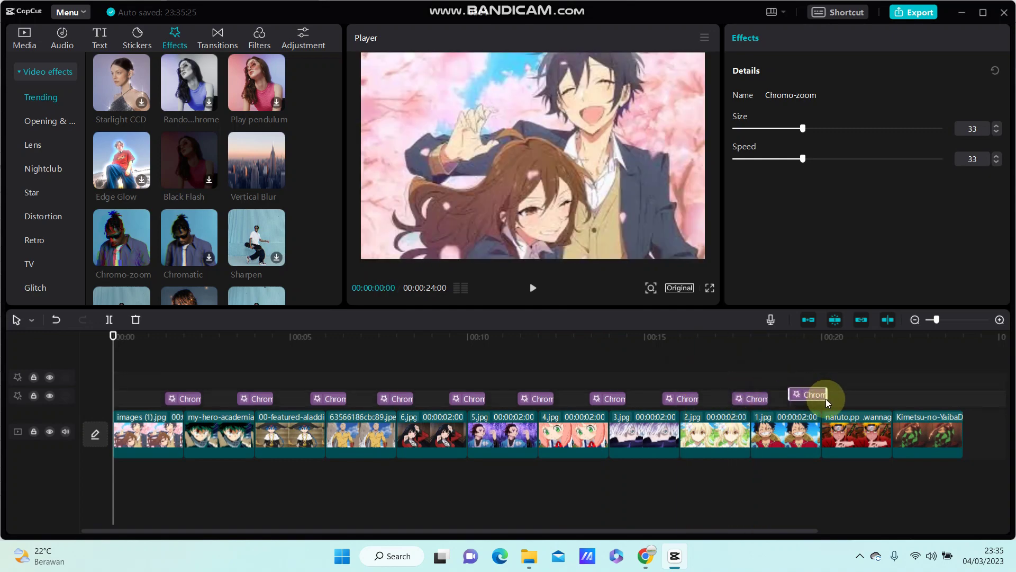
{"action": "key", "text": "ctrl+c"}
{"action": "key", "text": "ctrl+v"}
{"action": "left_click_drag", "start_coordinate": [834, 381], "coordinate": [886, 397]}
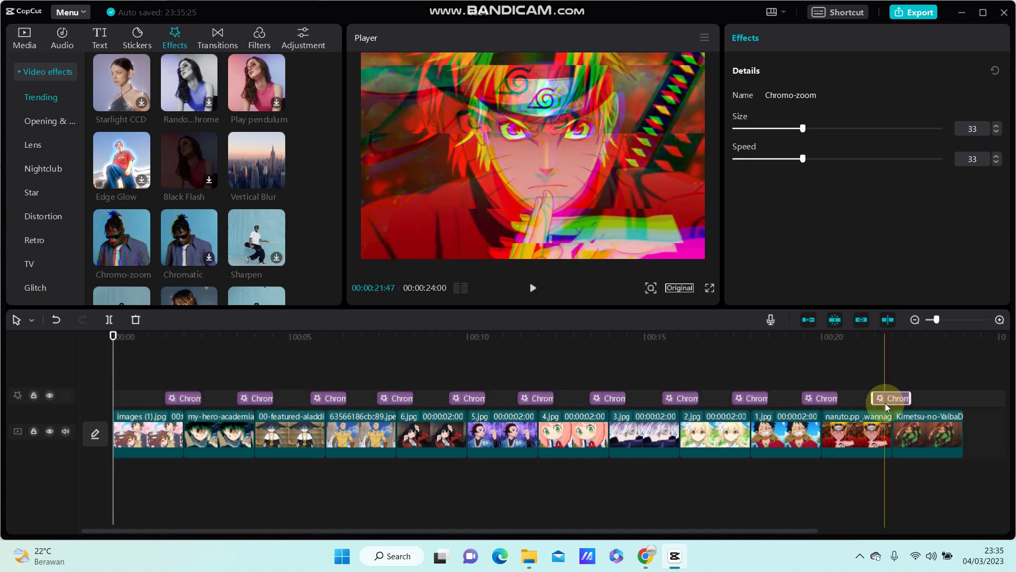
{"action": "left_click", "coordinate": [628, 403]}
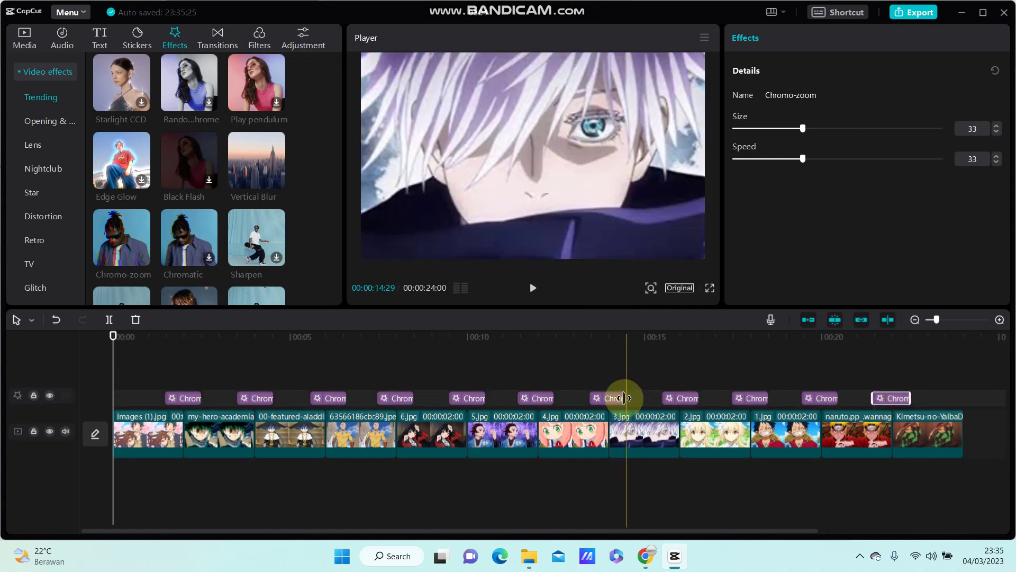
{"action": "left_click", "coordinate": [586, 398]}
Step: Add the Trending Shake effect and stretch it across the whole slideshow
{"action": "left_click", "coordinate": [412, 348]}
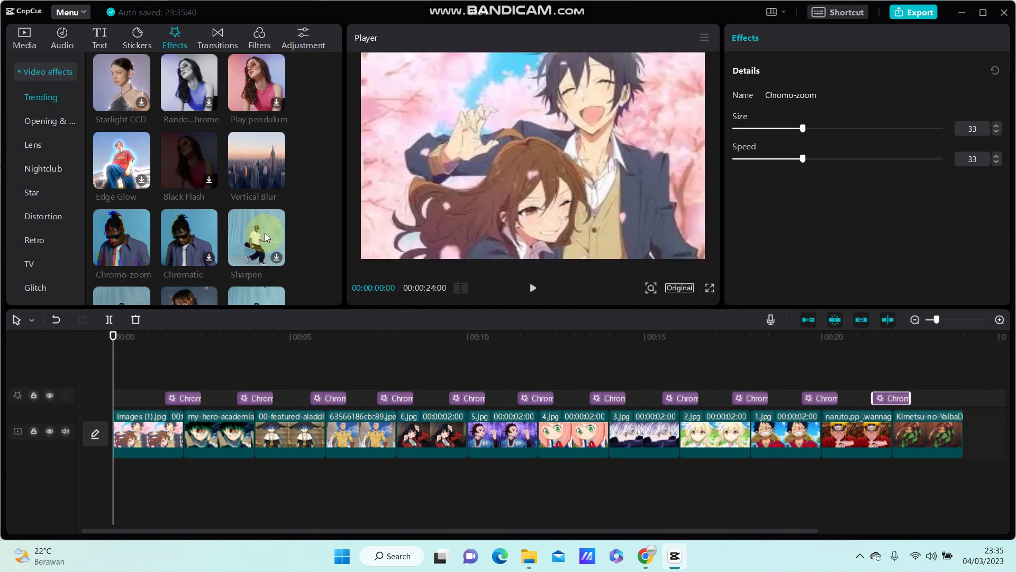
{"action": "scroll", "coordinate": [304, 207], "scroll_direction": "up", "scroll_amount": 5}
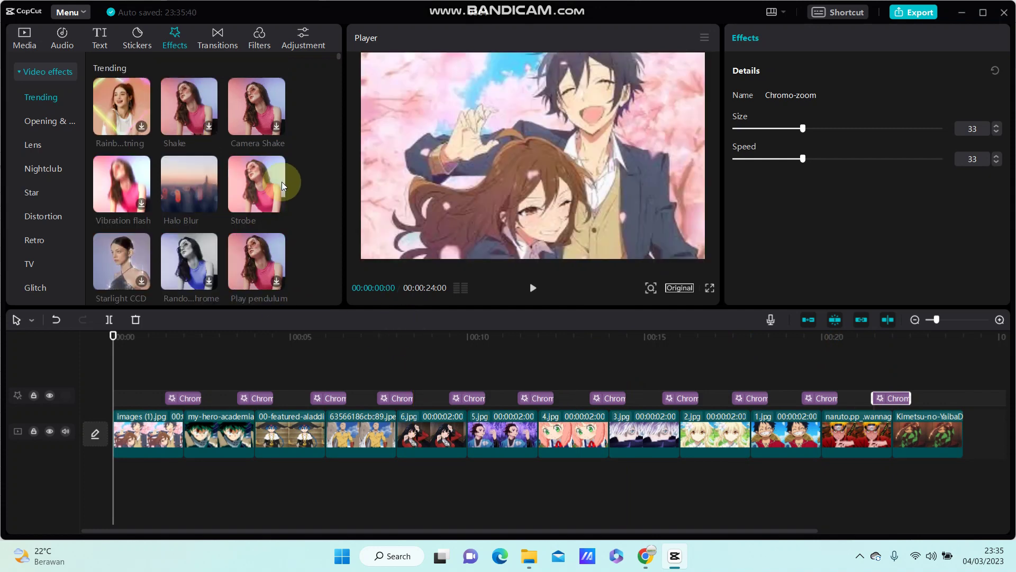
{"action": "left_click", "coordinate": [180, 112]}
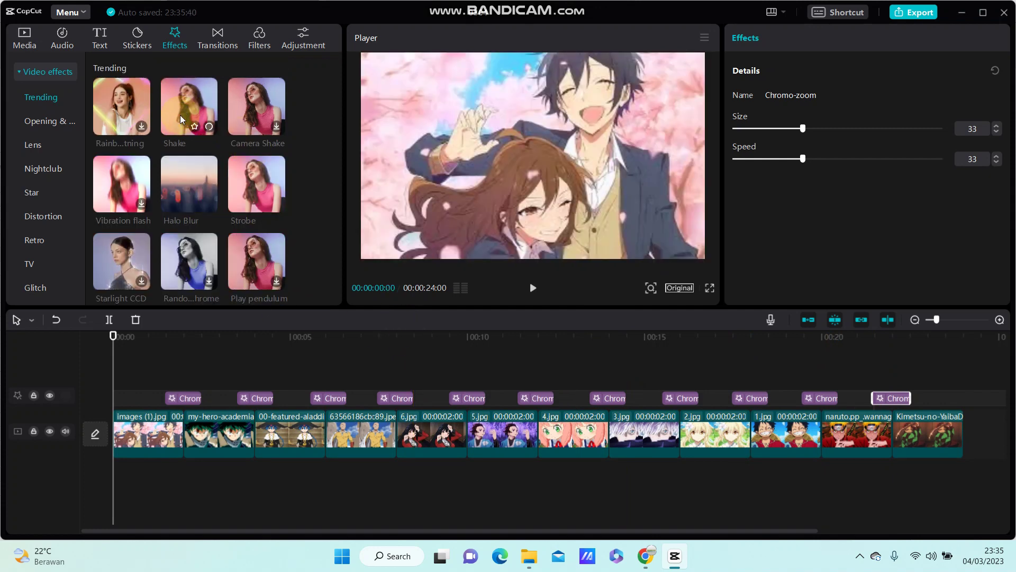
{"action": "left_click", "coordinate": [211, 130]}
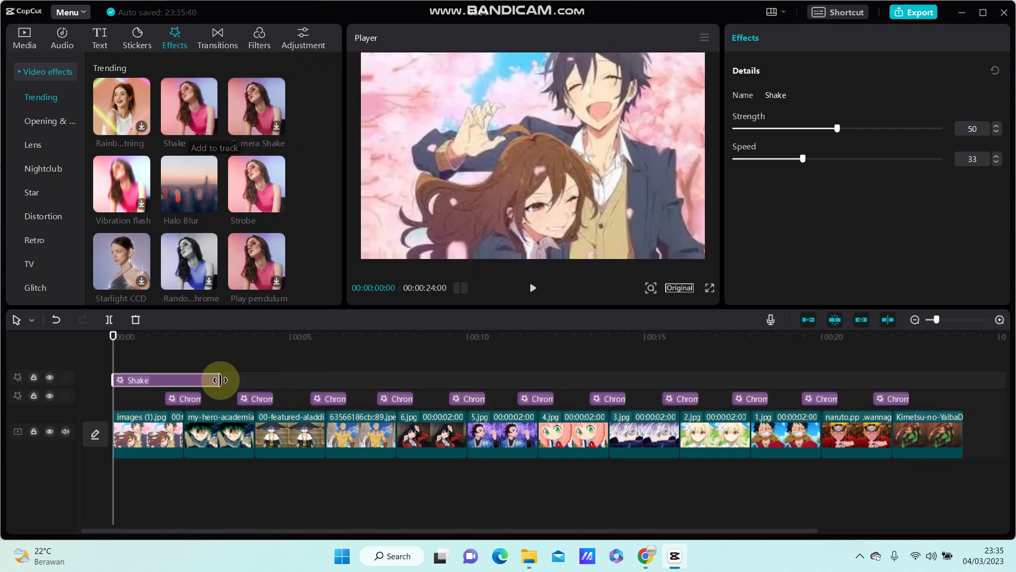
{"action": "left_click_drag", "start_coordinate": [220, 380], "coordinate": [959, 379]}
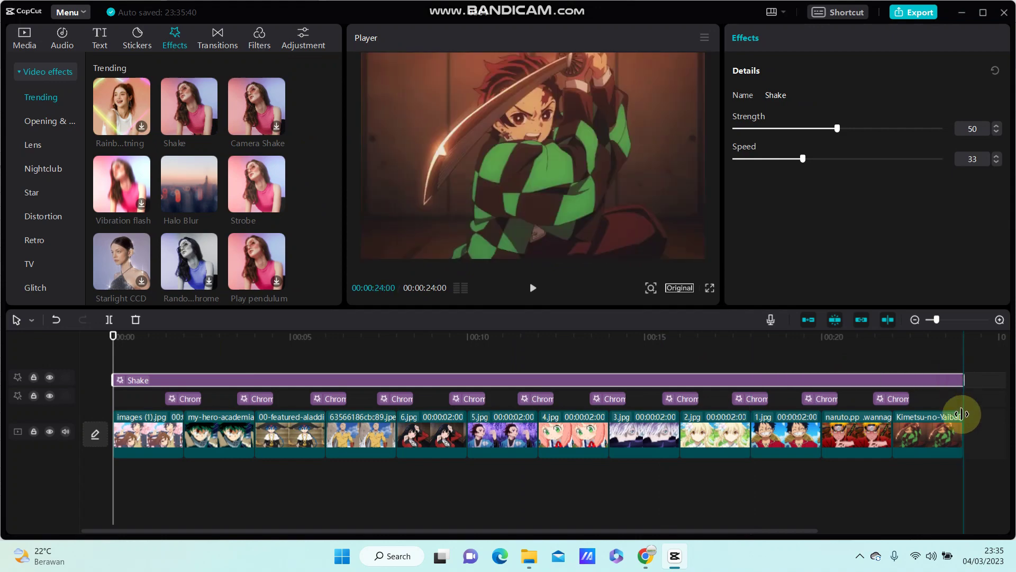
Step: Scrub through the slideshow to check the Shake and Chromo-zoom effects
{"action": "left_click", "coordinate": [881, 342]}
{"action": "left_click", "coordinate": [749, 342]}
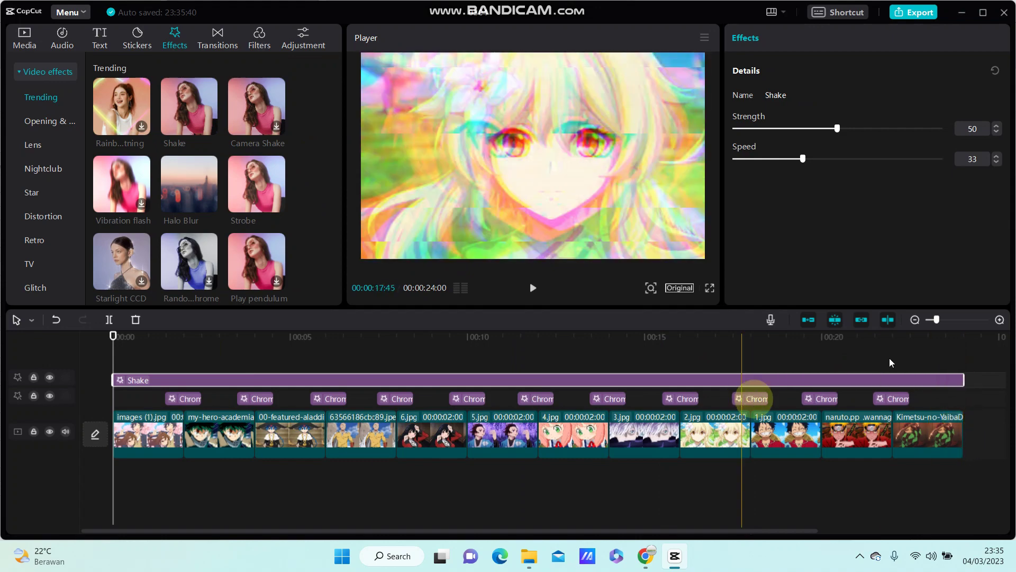
{"action": "left_click", "coordinate": [880, 342]}
{"action": "left_click", "coordinate": [598, 342]}
{"action": "left_click", "coordinate": [512, 469]}
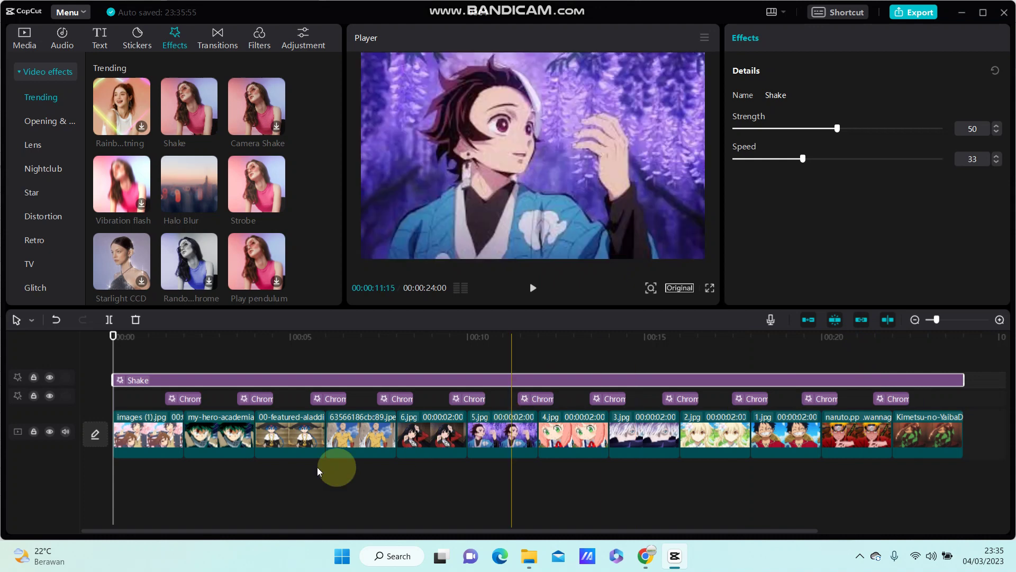
{"action": "left_click", "coordinate": [241, 467]}
{"action": "left_click", "coordinate": [233, 459]}
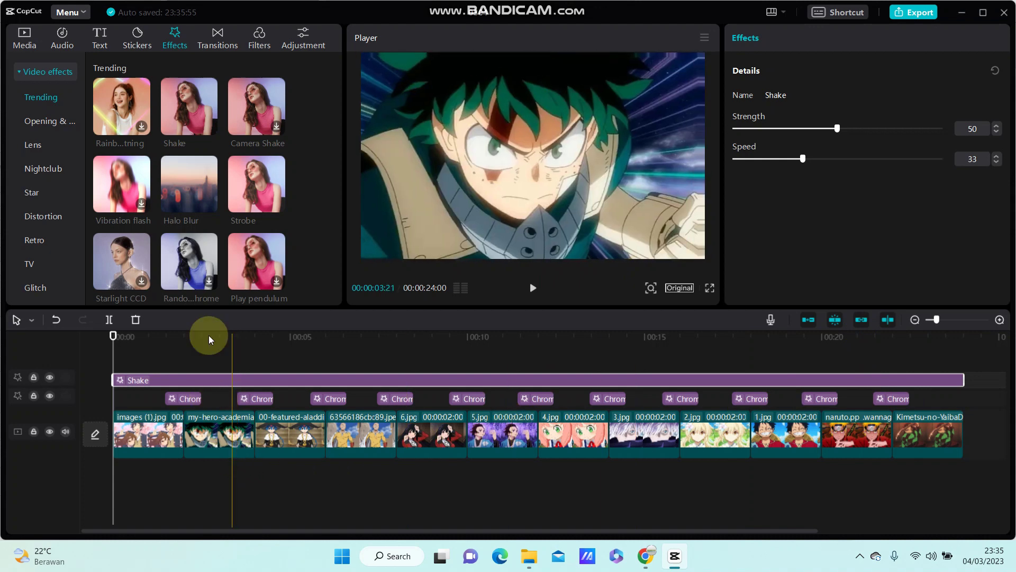
{"action": "left_click", "coordinate": [113, 336]}
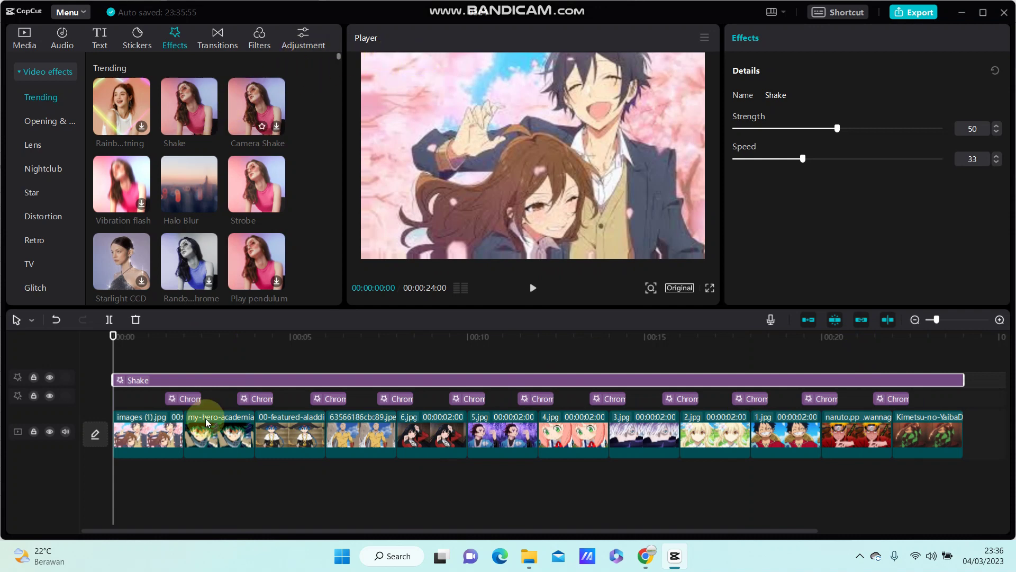
Step: Apply the Wobble combo animation to the first and my-hero-academia image clips
{"action": "left_click", "coordinate": [157, 440]}
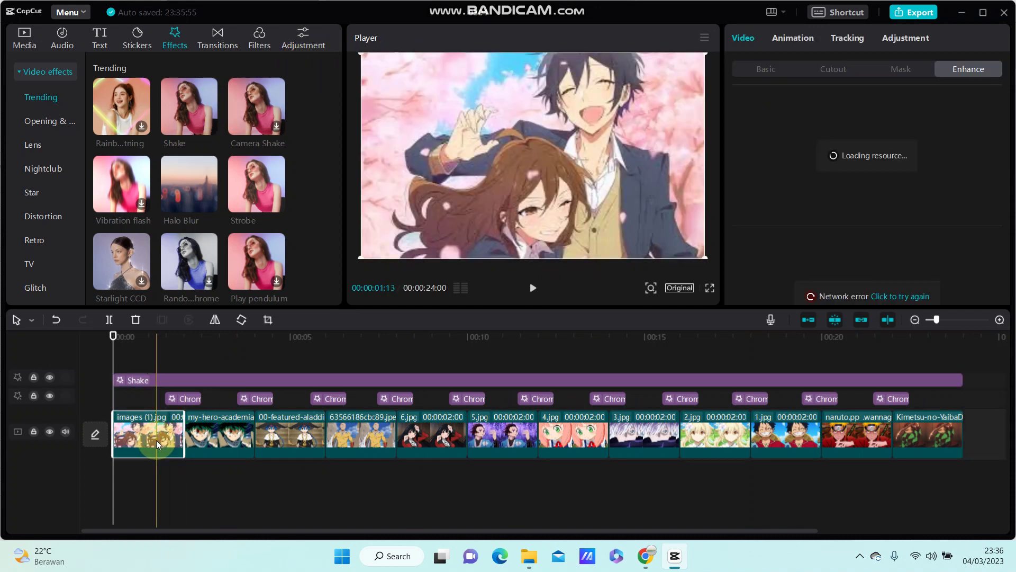
{"action": "left_click", "coordinate": [794, 42]}
{"action": "left_click", "coordinate": [969, 72]}
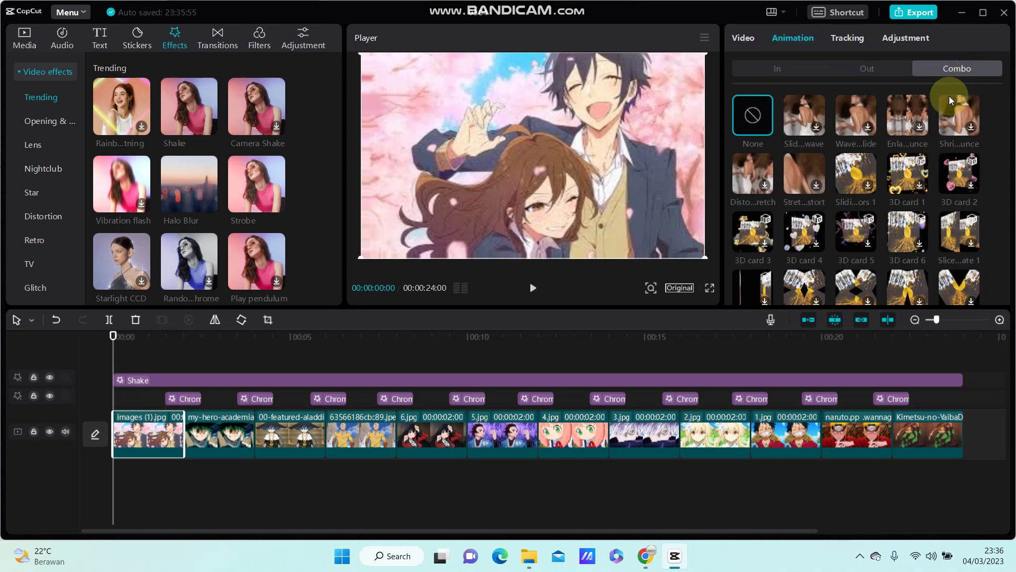
{"action": "scroll", "coordinate": [894, 251], "scroll_direction": "down", "scroll_amount": 5}
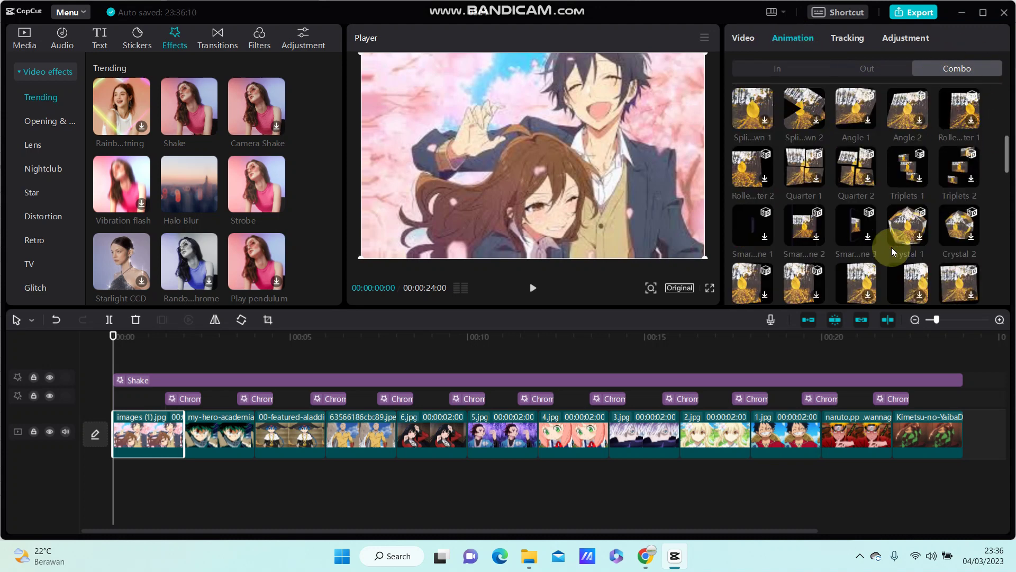
{"action": "scroll", "coordinate": [892, 247], "scroll_direction": "down", "scroll_amount": 2}
{"action": "scroll", "coordinate": [891, 241], "scroll_direction": "down", "scroll_amount": 5}
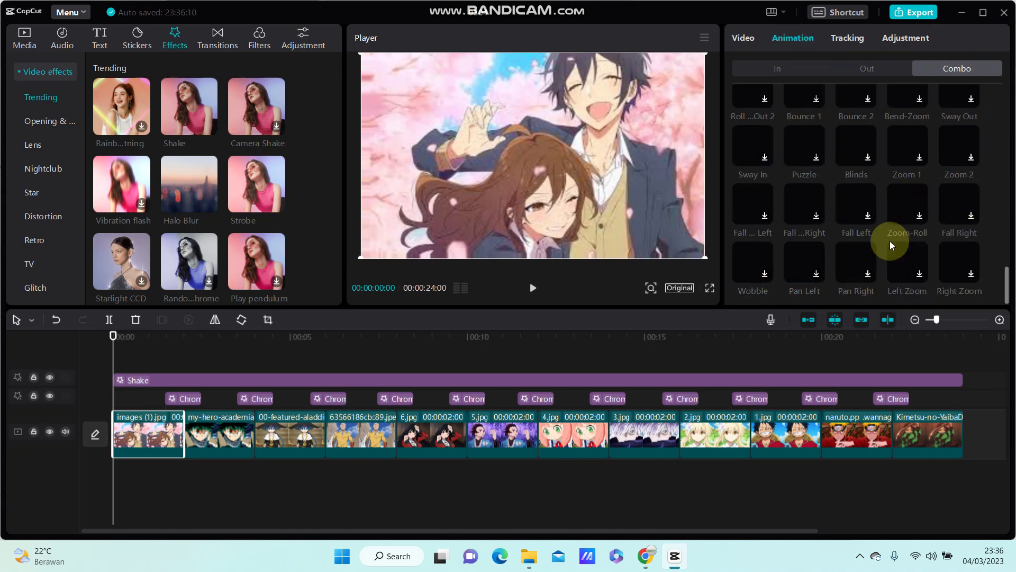
{"action": "left_click", "coordinate": [766, 275]}
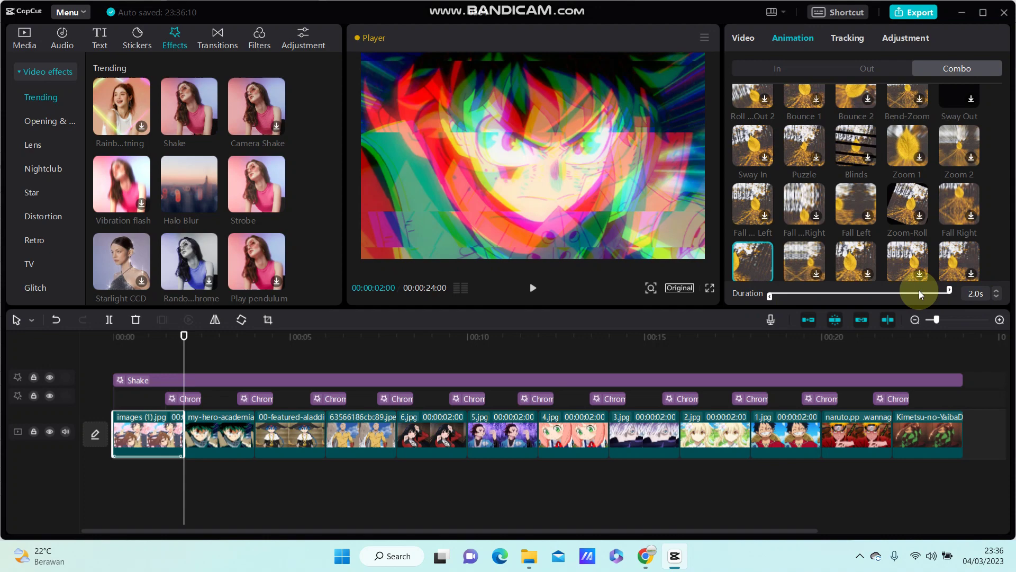
{"action": "left_click", "coordinate": [242, 436]}
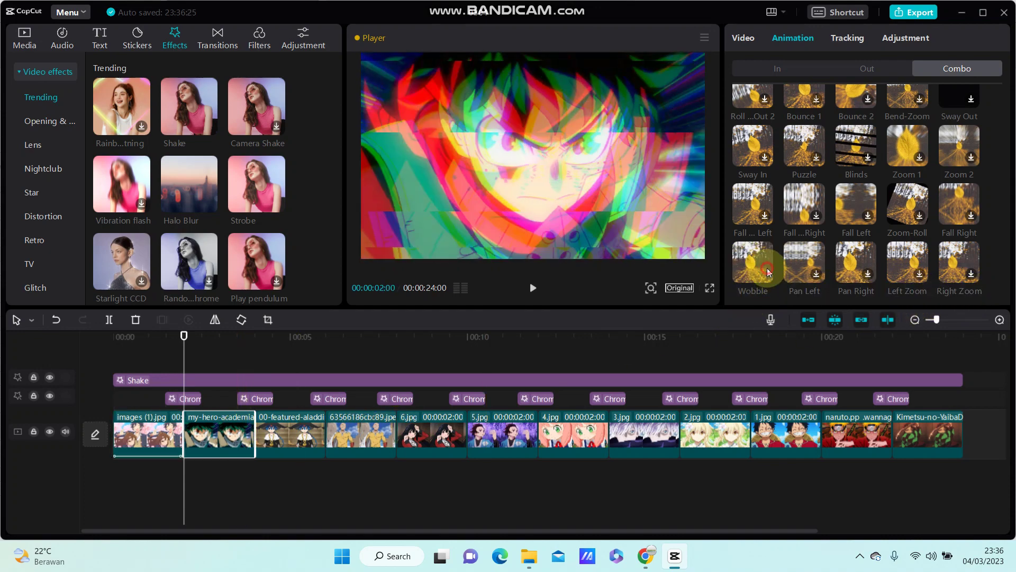
{"action": "left_click", "coordinate": [752, 262]}
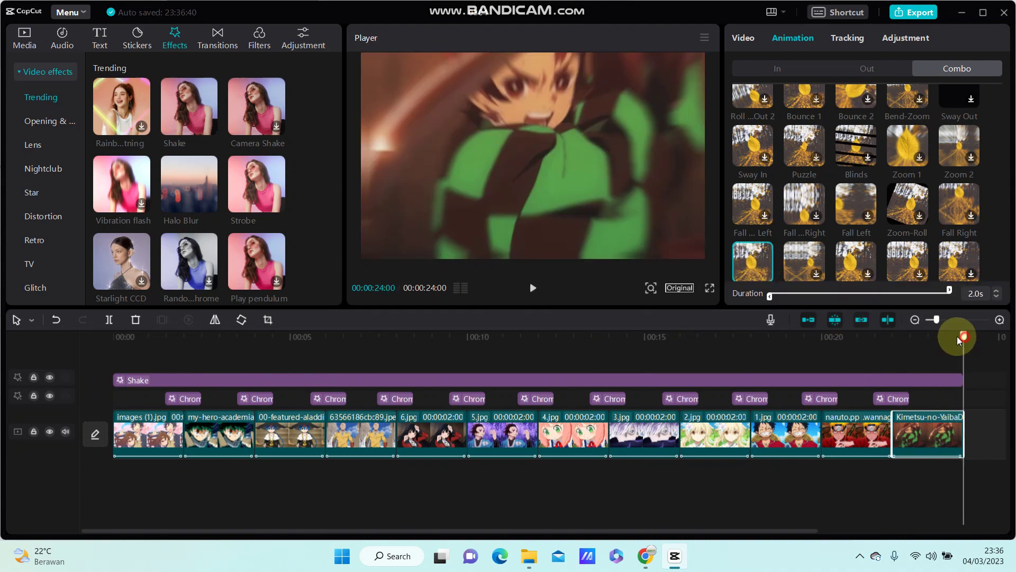
{"action": "left_click_drag", "start_coordinate": [963, 337], "coordinate": [113, 337]}
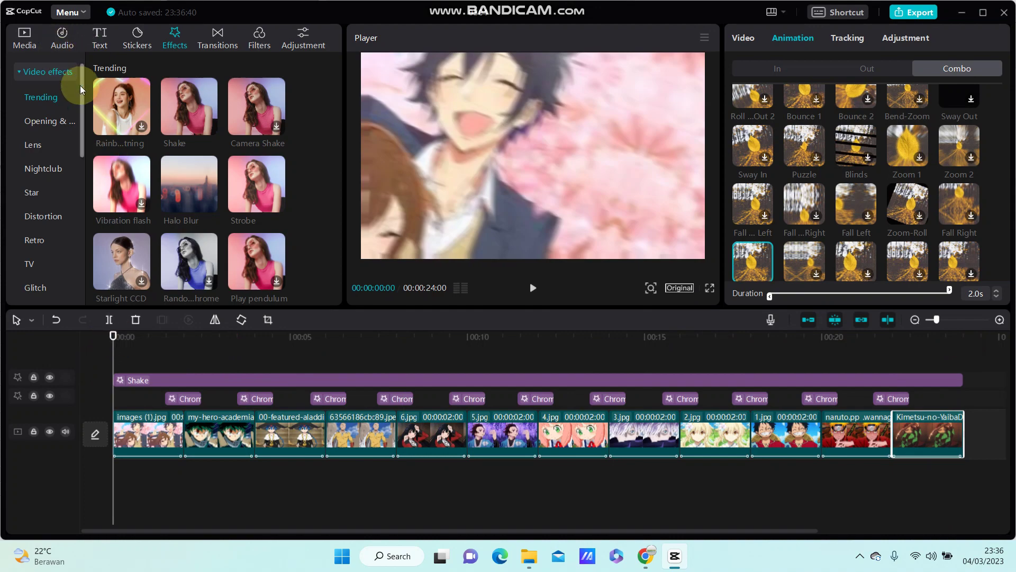
{"action": "left_click", "coordinate": [251, 98]}
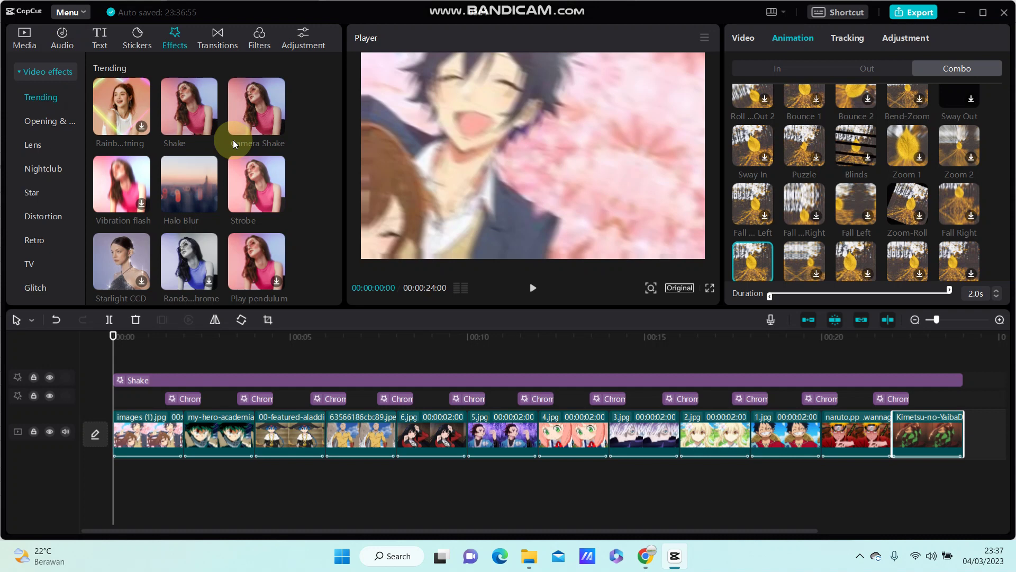
{"action": "left_click", "coordinate": [535, 291]}
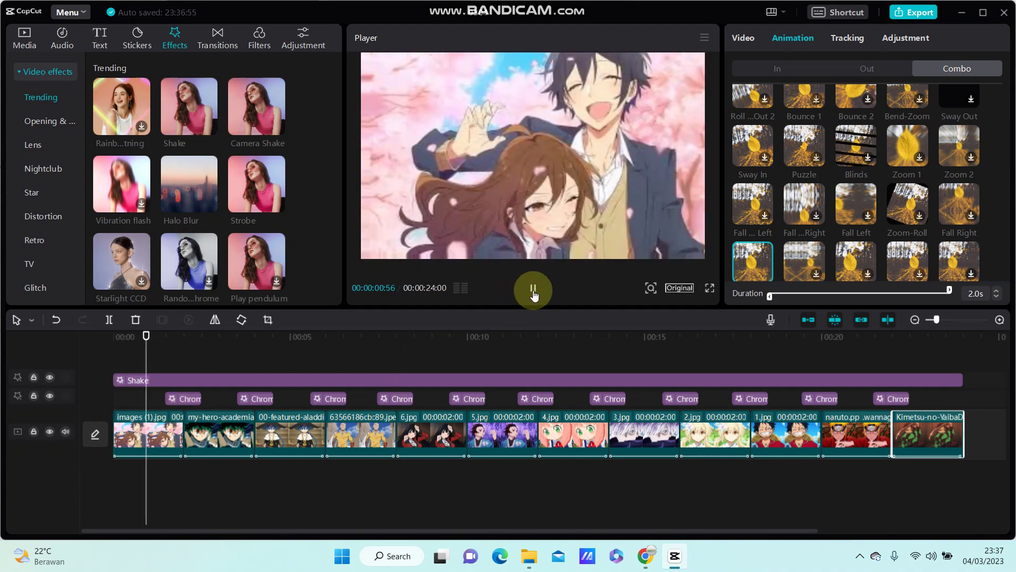